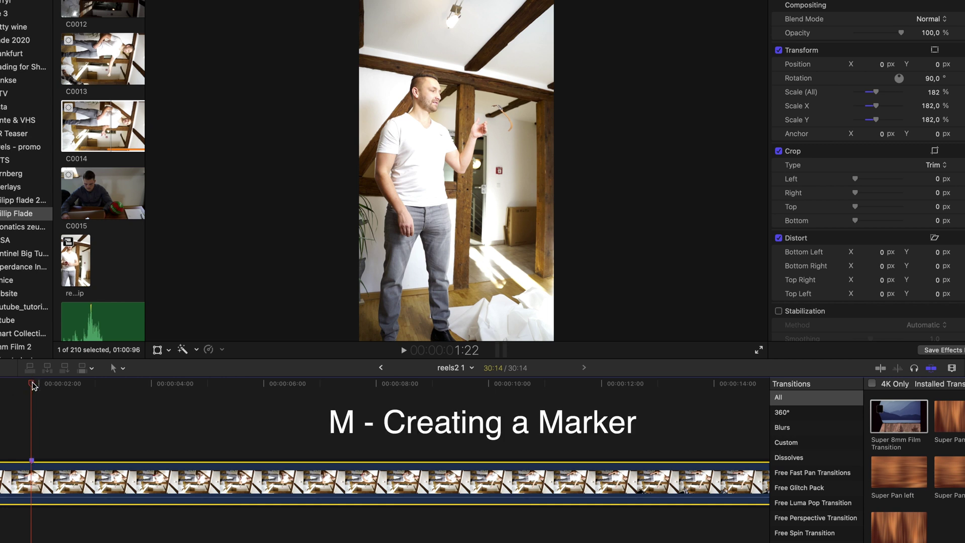
Step: Add a marker to clip C0014 at 9:19 and split the clip at 25:13
left_click_drag(33, 382, 478, 449)
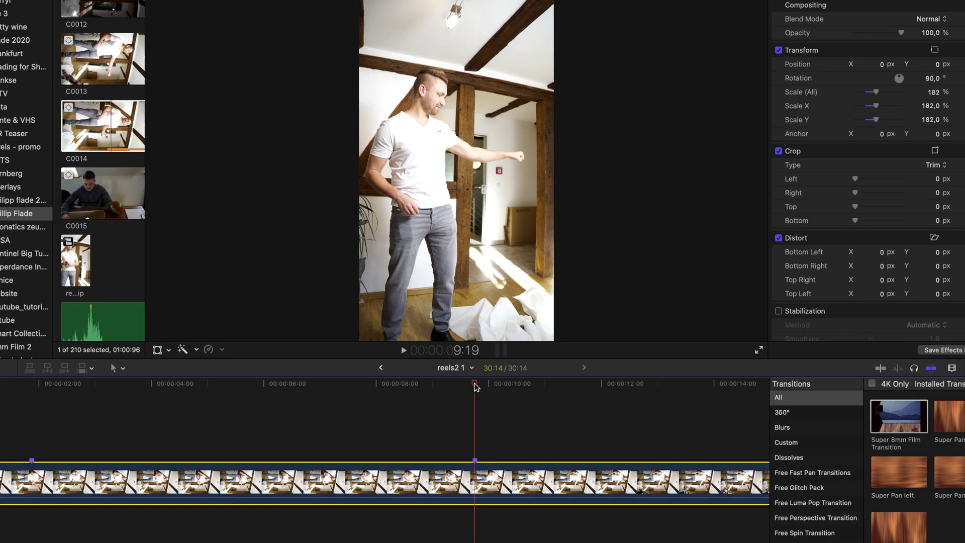
left_click_drag(474, 384, 538, 387)
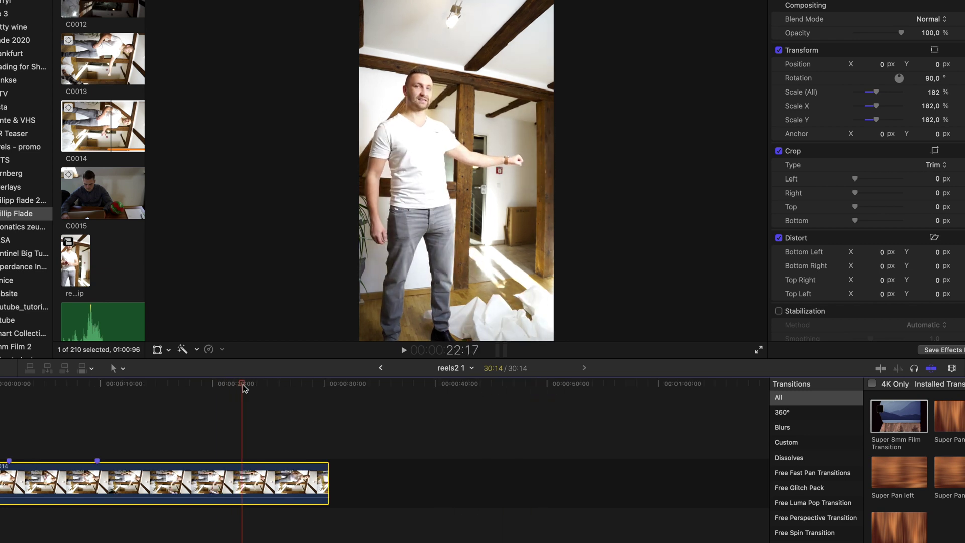
left_click_drag(271, 388, 274, 390)
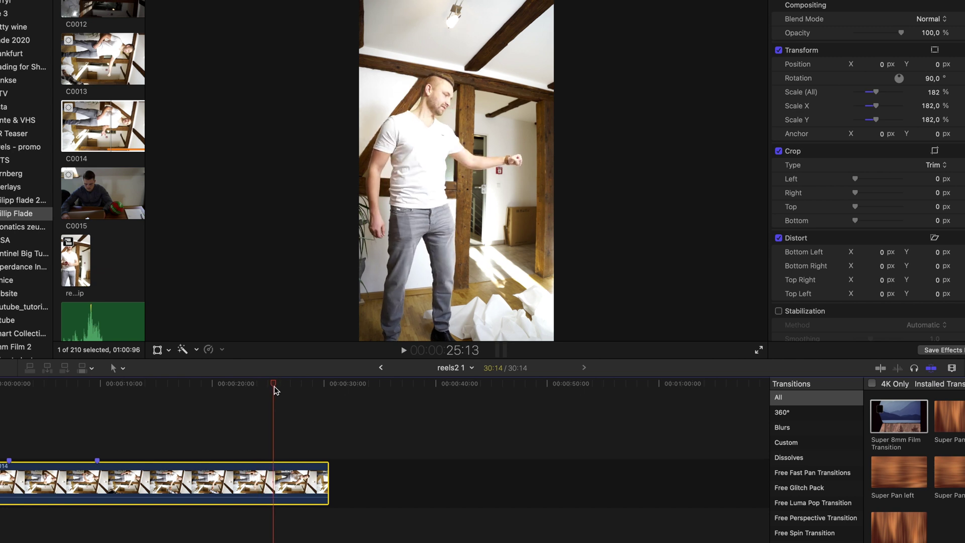
left_click(283, 471)
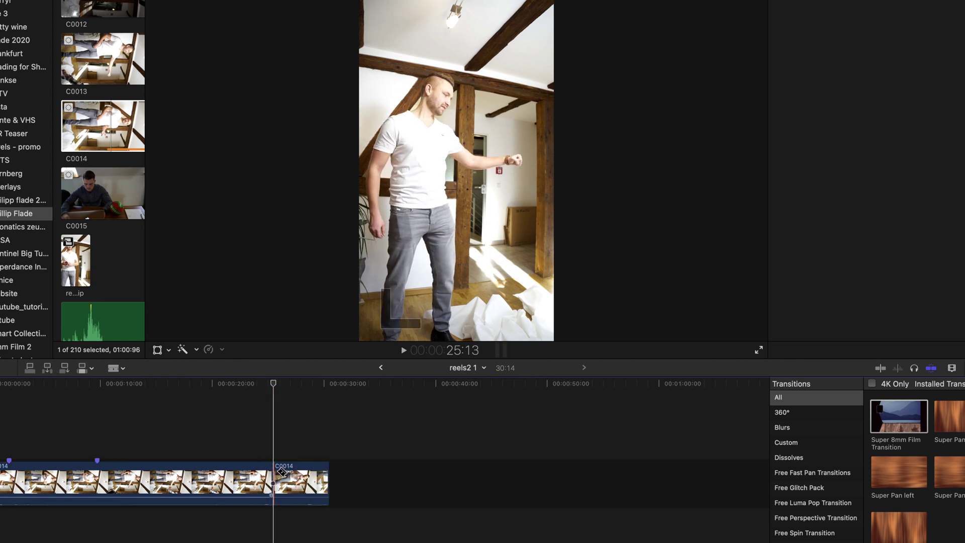
Step: Split the clip at the 9:19 marker and delete the section between the two cuts
key("a")
key("b")
left_click(98, 480)
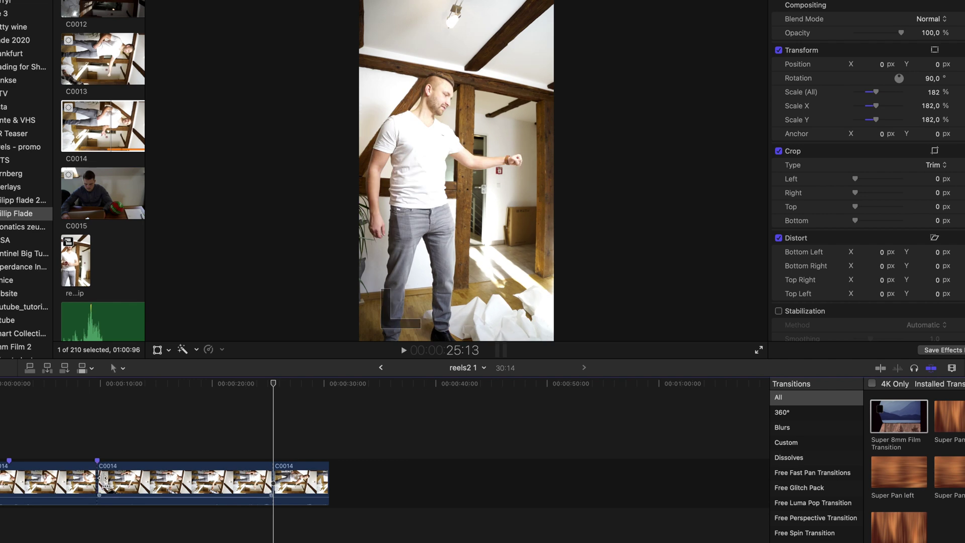
key("Delete")
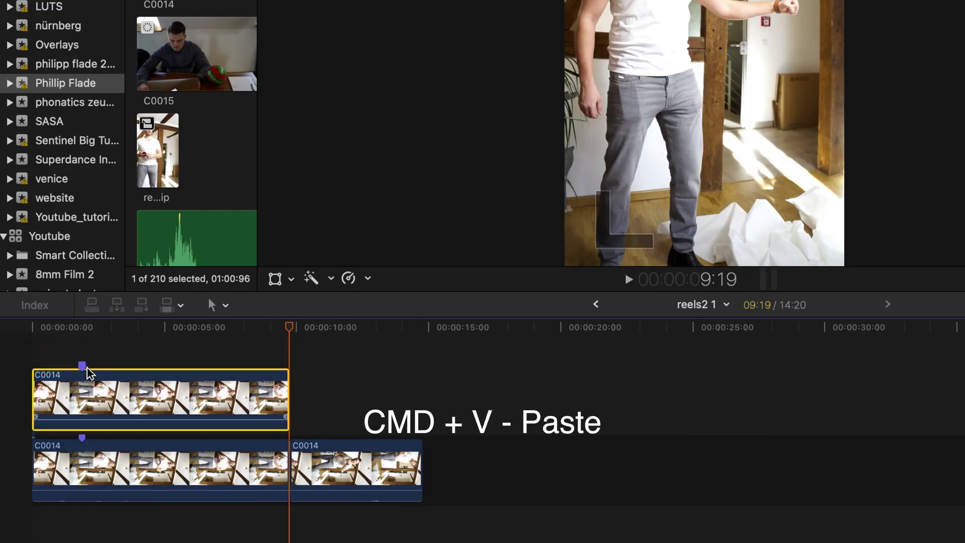
Step: Trim the start of the C0014 copy on the upper track to its marker at 1:22
left_click_drag(34, 331, 79, 334)
left_click_drag(33, 397, 78, 401)
left_click(101, 389)
Step: Trim the end of the upper C0014 copy back to 2:04, leaving only a few frames
left_click_drag(95, 327, 97, 327)
key("Left")
key("Left")
key("Left")
key("Left")
key("Left")
key("Left")
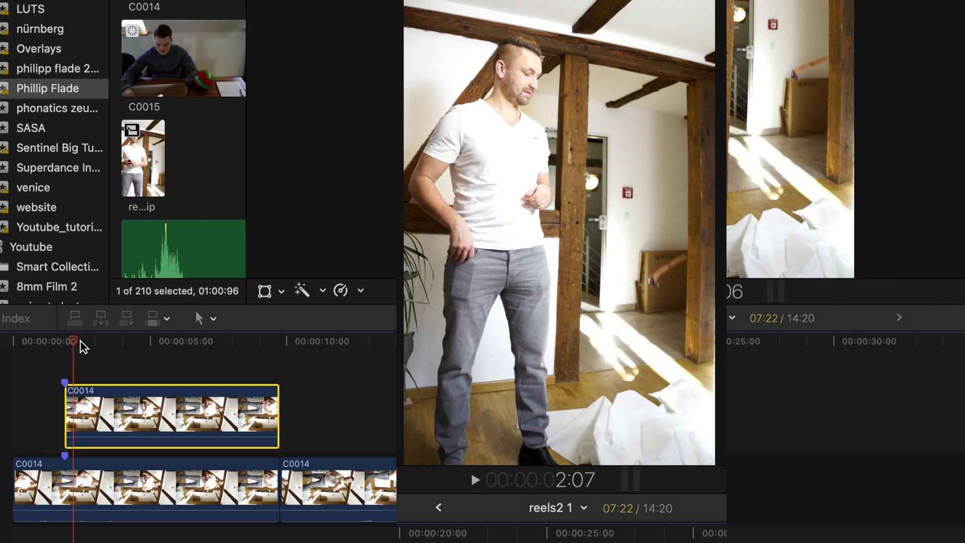
key("Left")
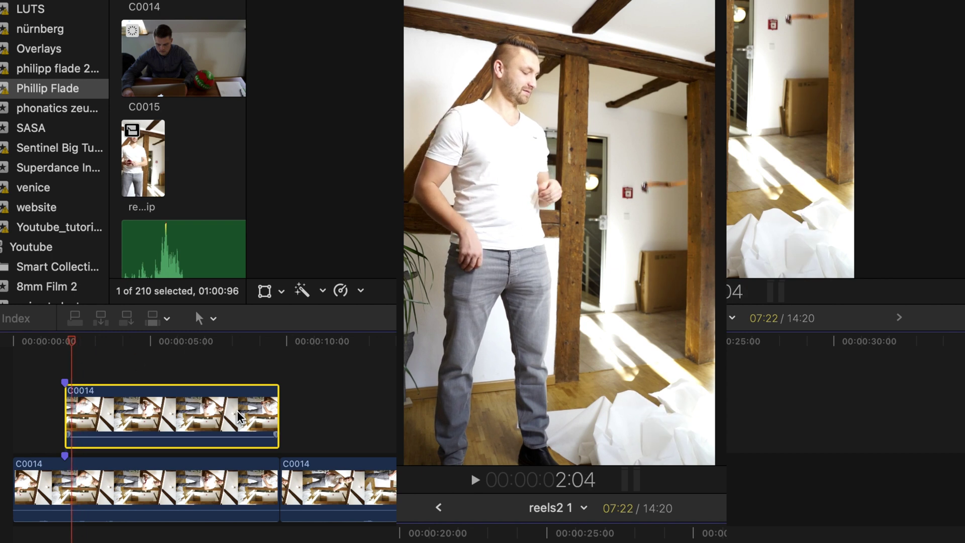
left_click_drag(270, 417, 82, 417)
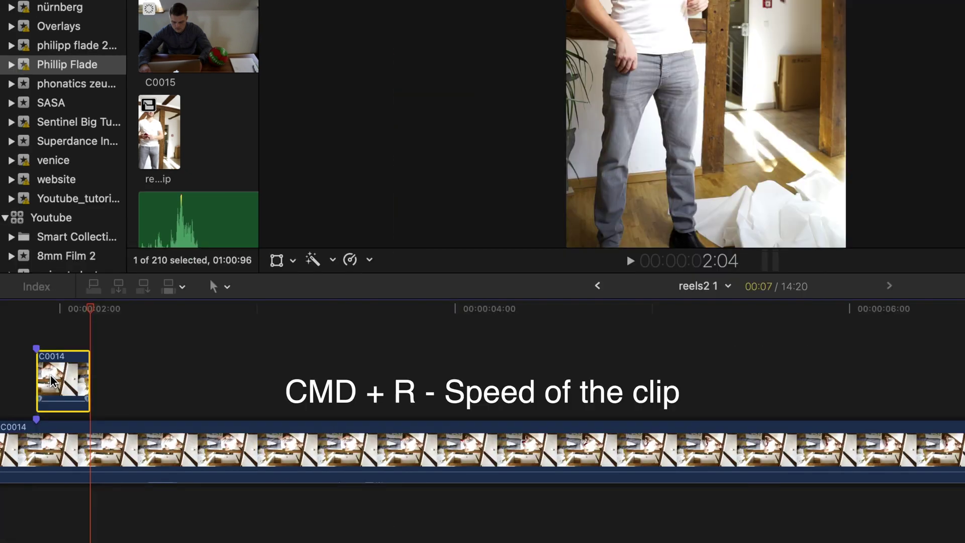
Step: Retime the short upper copy to 4% slow motion so it extends to the cut at 9:19
key("super+r")
left_click_drag(91, 343, 346, 391)
key("super+minus")
left_click_drag(560, 307, 762, 308)
left_click_drag(550, 348, 661, 349)
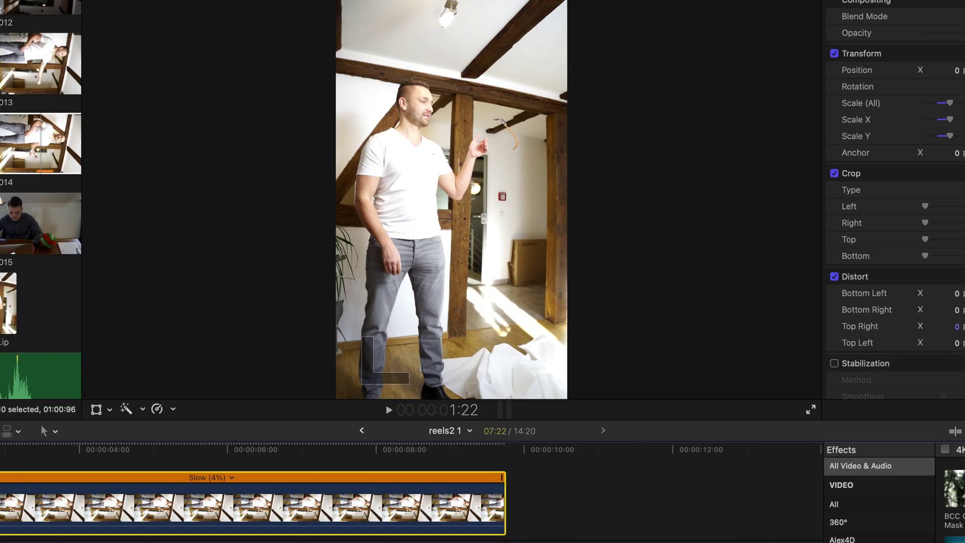
Step: Apply Draw Mask to the slowed clip around the object floating beside the raised hand, and keyframe the mask's transforms
left_click_drag(955, 481, 251, 505)
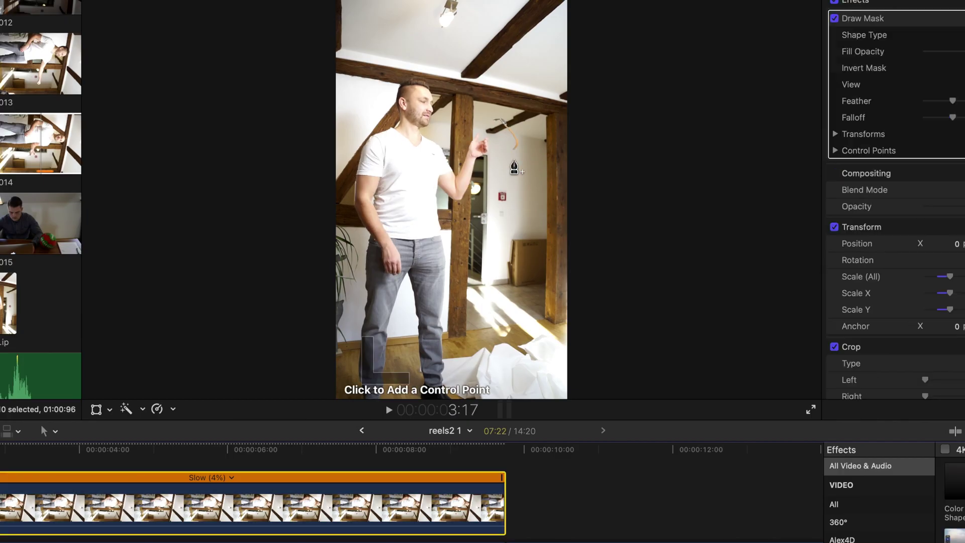
left_click(514, 160)
left_click(501, 149)
left_click(494, 135)
left_click(482, 124)
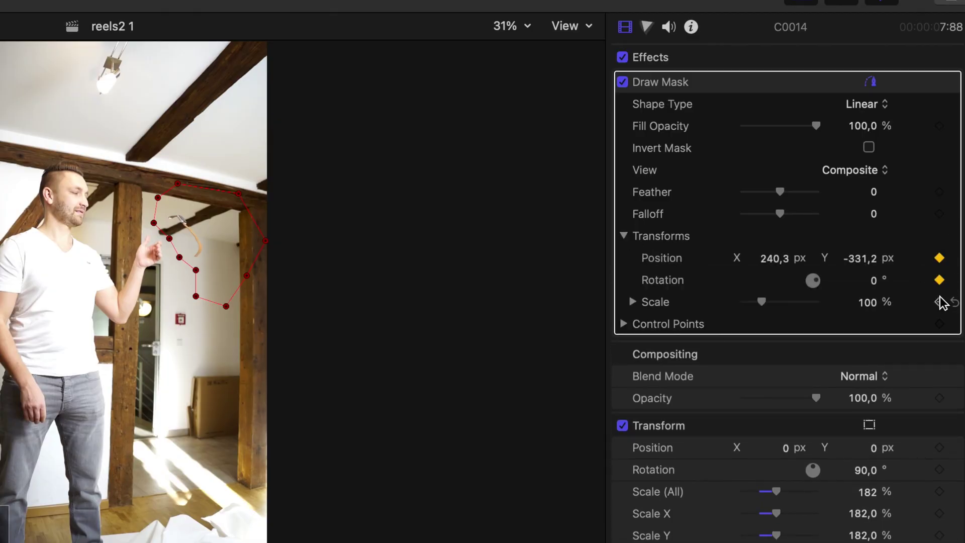
left_click(624, 324)
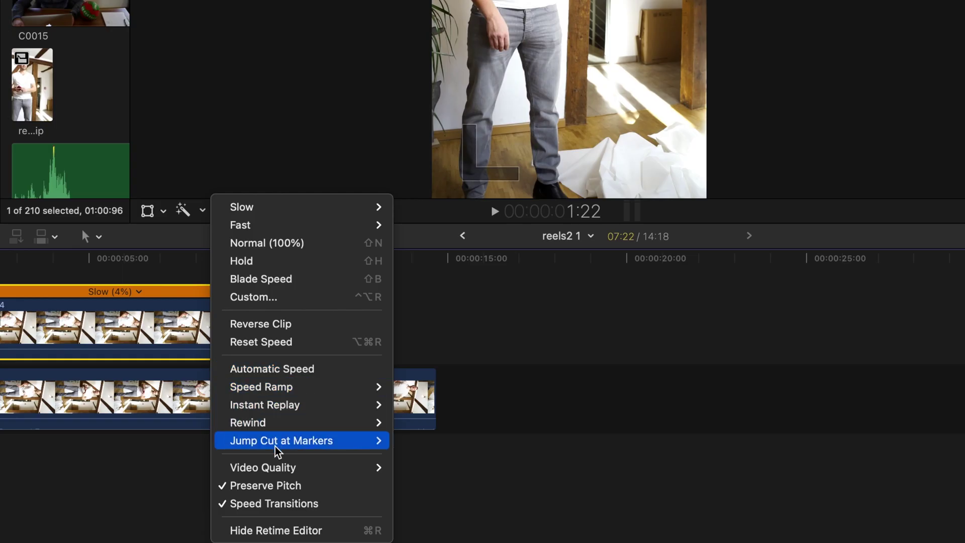
Step: Combine all the clips in the timeline into one compound clip
mouse_move(393, 542)
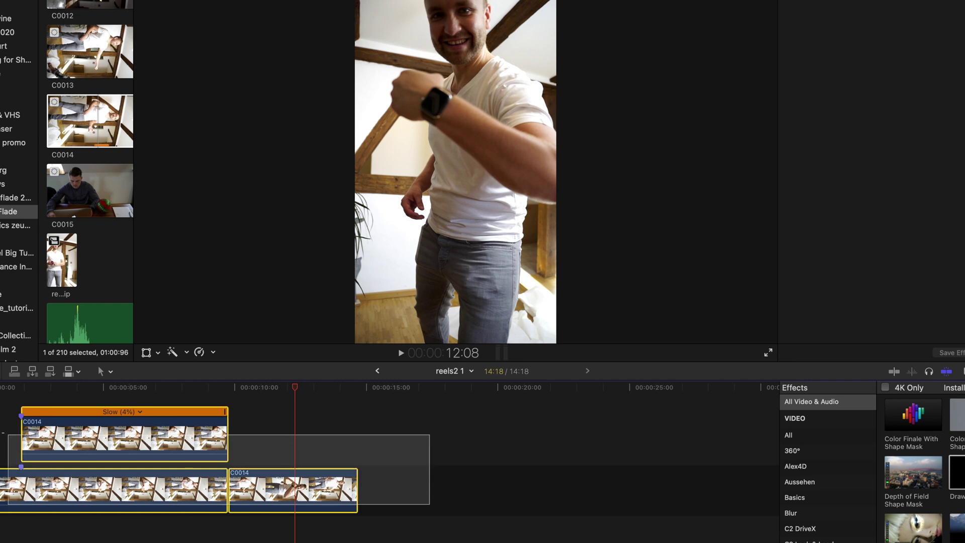
right_click(110, 430)
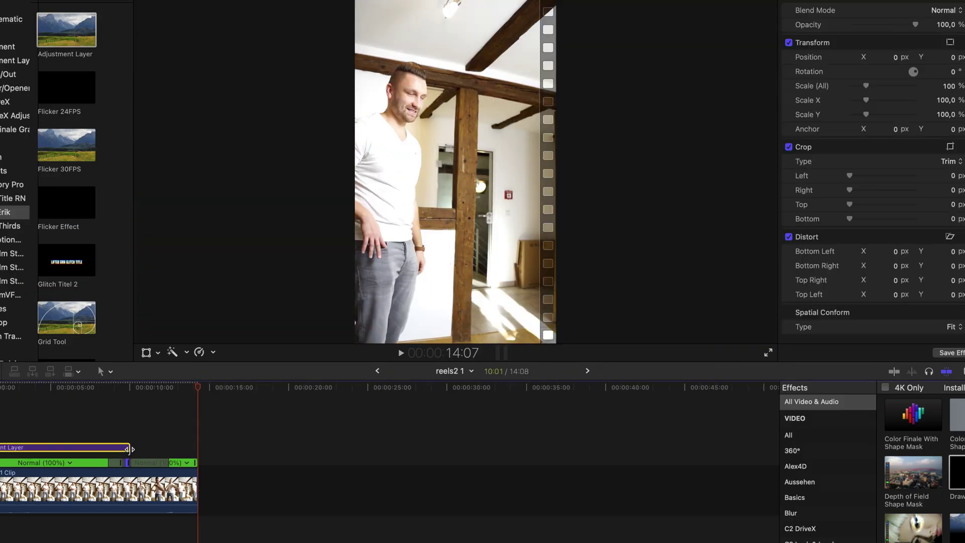
Step: Extend the adjustment layer to the end of the compound clip and apply Custom LUT with Strong_moody at a mix of 0,48
left_click_drag(130, 449, 195, 447)
left_click(958, 538)
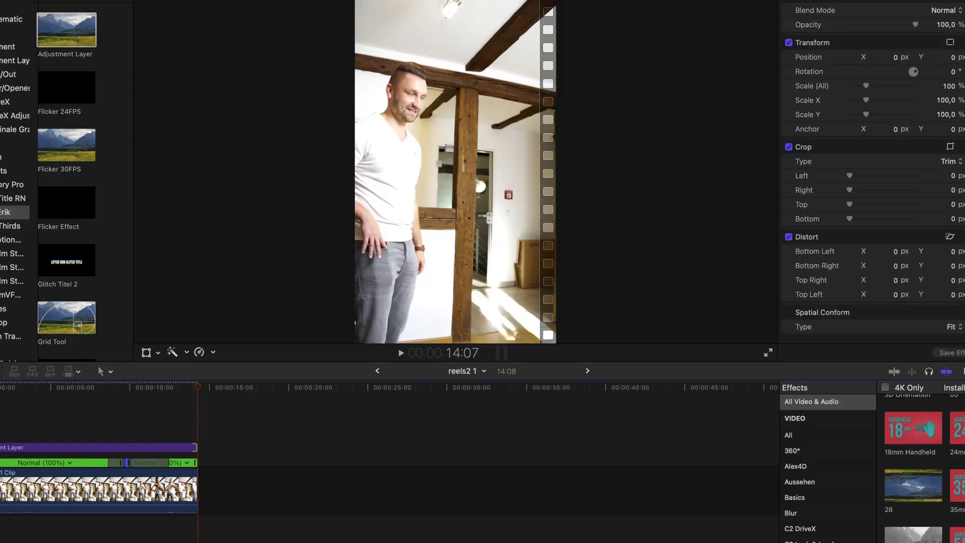
type("lut")
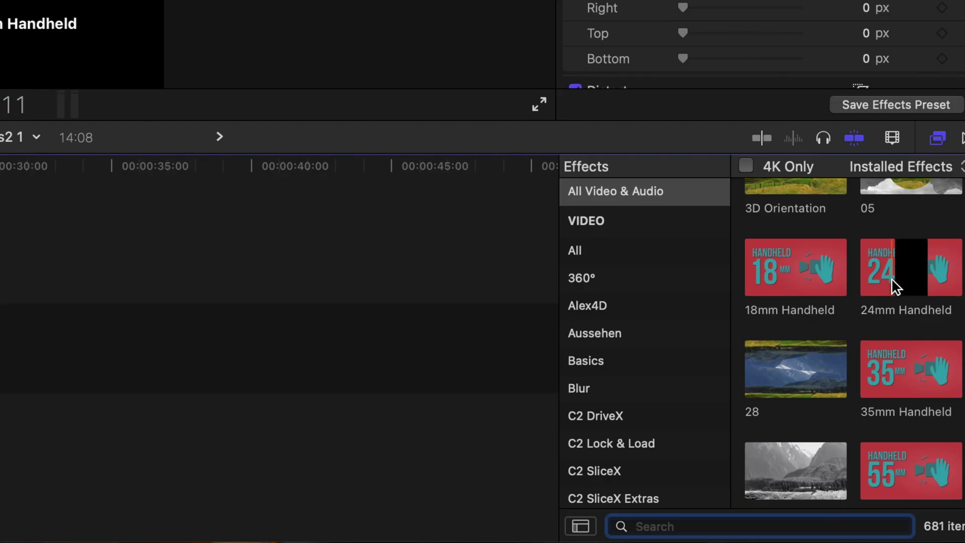
Step: Apply the 24mm Handheld effect to the adjustment layer and return the playhead to the start
left_click(899, 277)
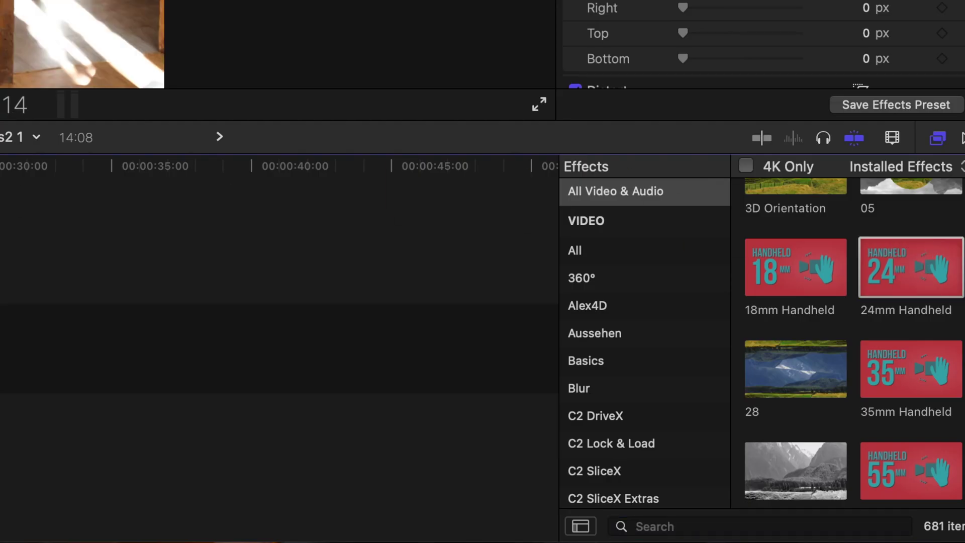
left_click_drag(900, 280, 98, 440)
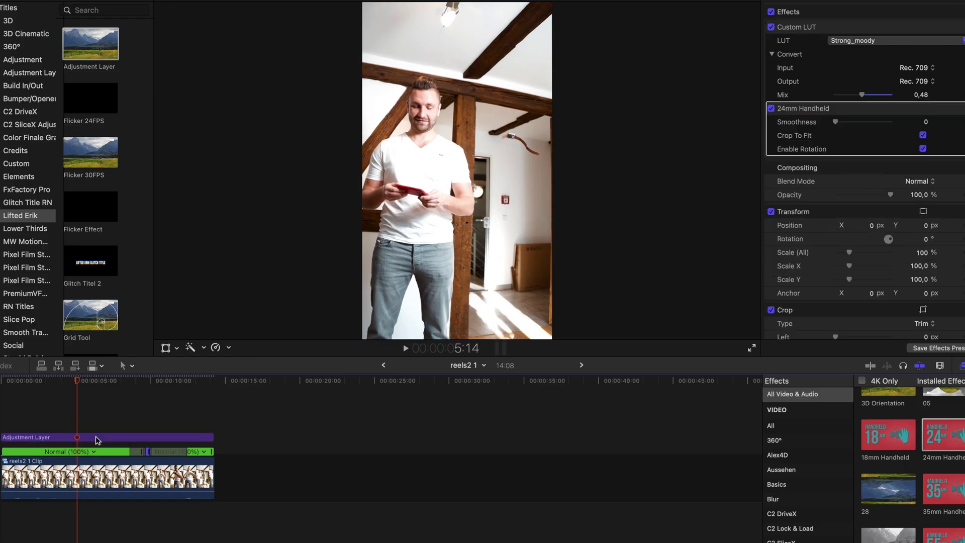
left_click(1, 384)
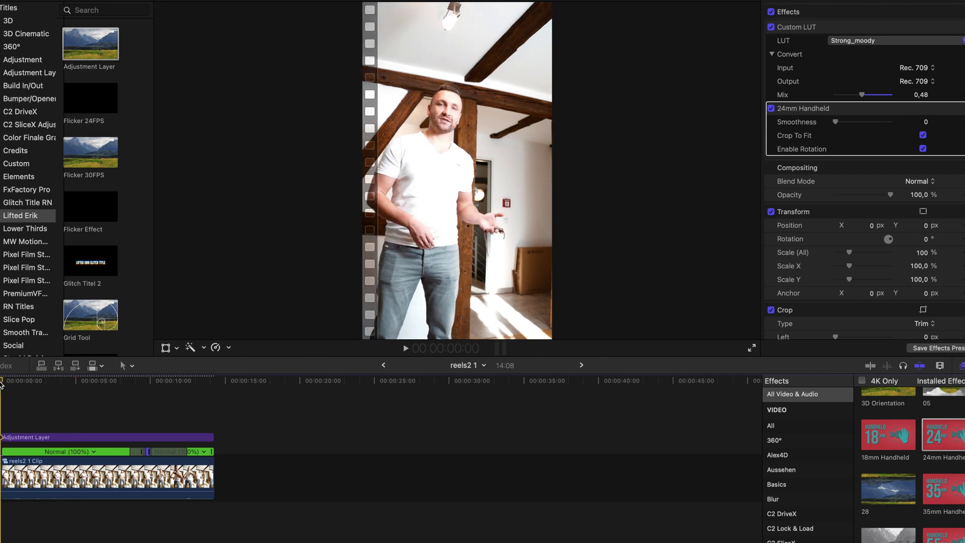